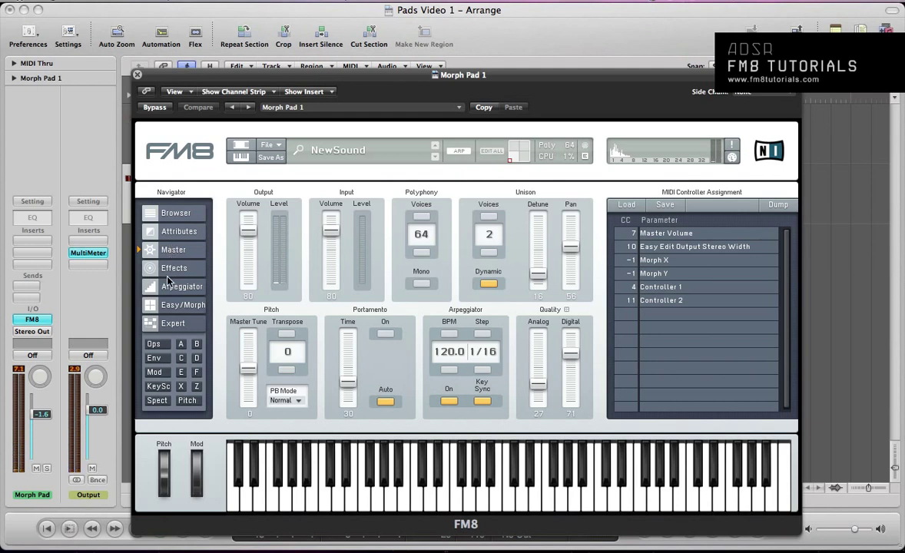
Look through the Effects, Arpeggiator and Expert pages of the synth and finish on the Easy/Morph page
click(172, 268)
click(174, 288)
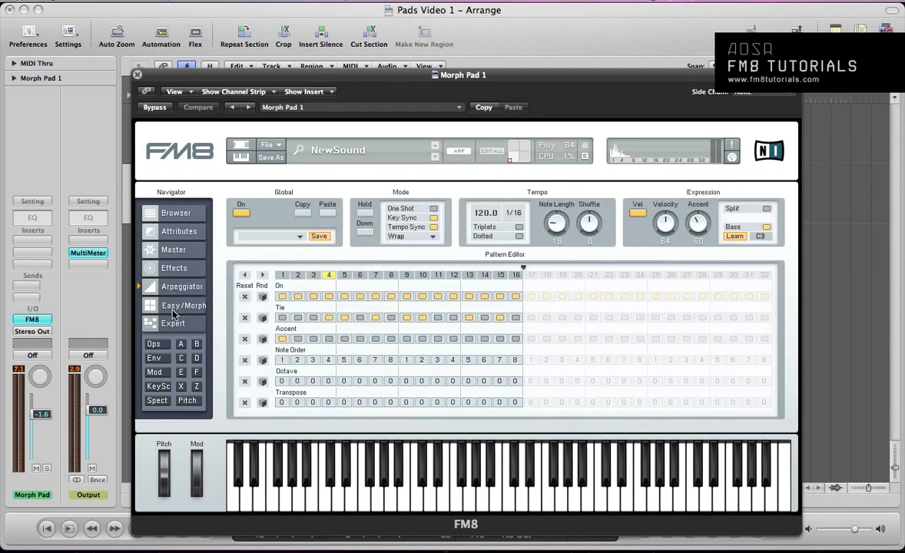
click(174, 306)
click(173, 325)
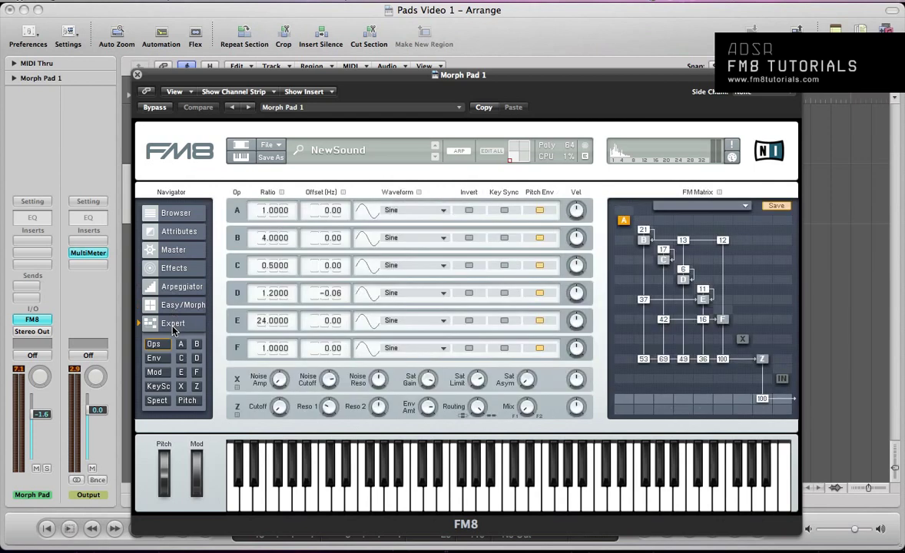
click(174, 305)
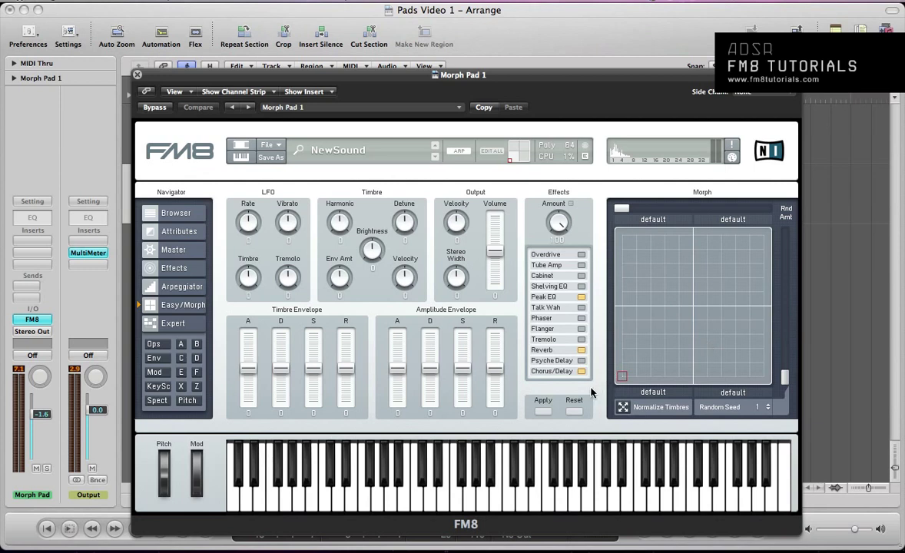
Sweep the morph point around the morph square, and review the operator and arpeggiator pages before returning to Easy/Morph
mouse_move(621, 375)
mouse_down()
mouse_move(620, 240)
mouse_move(628, 400)
mouse_move(758, 417)
mouse_move(607, 405)
mouse_up()
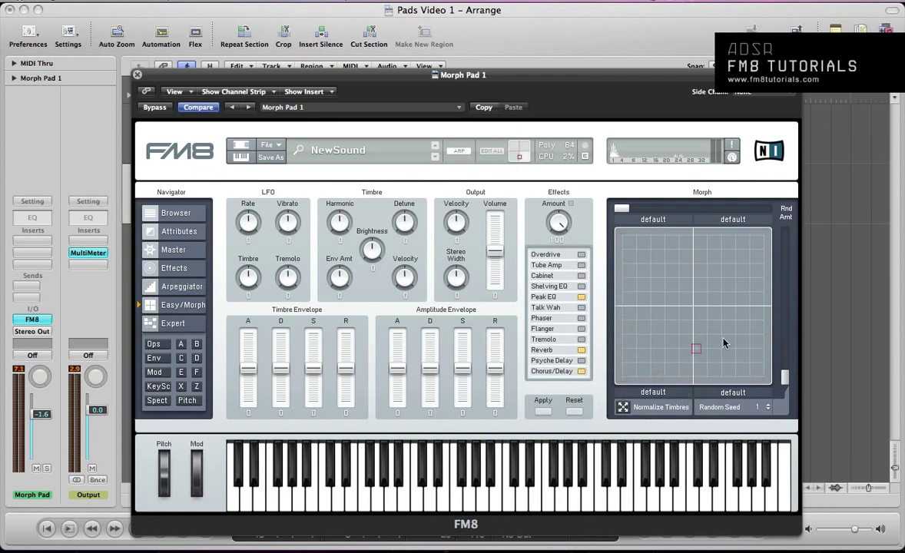
mouse_move(622, 369)
mouse_down()
mouse_move(725, 252)
mouse_move(773, 227)
mouse_move(588, 201)
mouse_move(544, 184)
mouse_move(700, 175)
mouse_move(641, 177)
mouse_move(572, 319)
mouse_move(612, 196)
mouse_move(611, 323)
mouse_up()
click(152, 345)
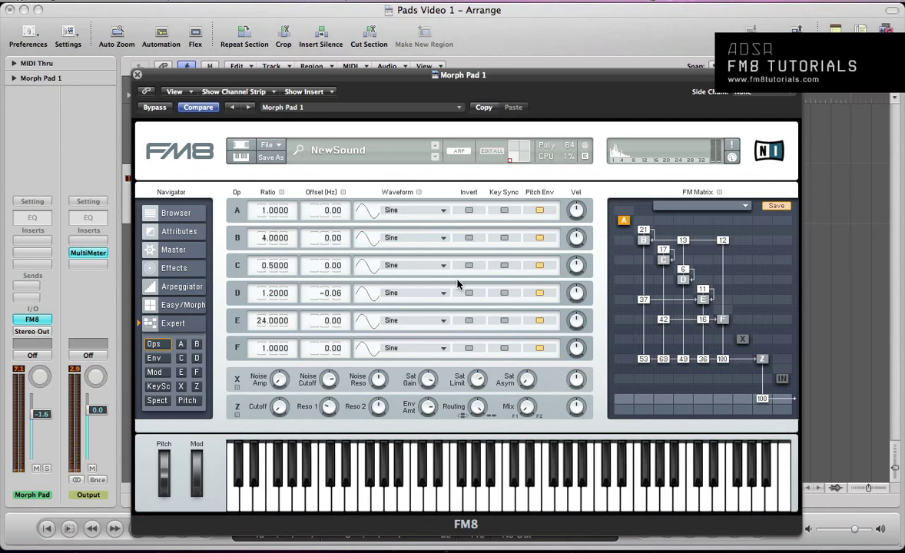
click(180, 287)
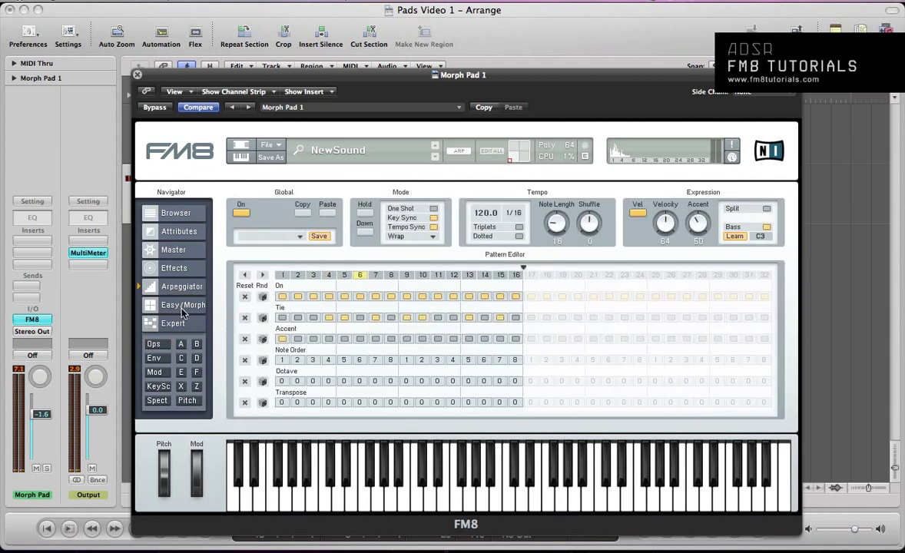
click(197, 307)
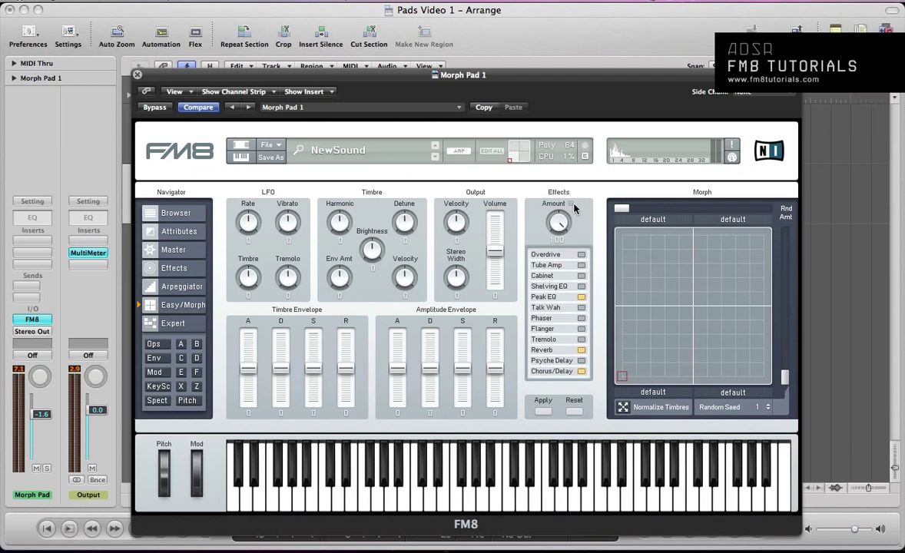
Copy the NewSound patch to all four corners of the morph square
mouse_move(559, 224)
mouse_down()
mouse_move(560, 264)
mouse_move(560, 219)
mouse_up()
click(622, 408)
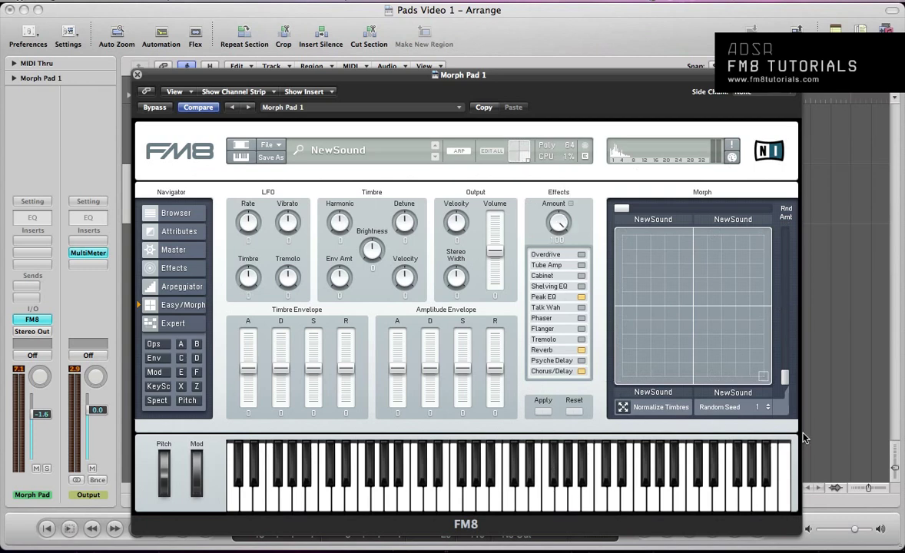
Try a reduced Effects Amount of 19 at the lower-right morph corner and compare it with the other corners
drag(559, 222, 555, 286)
mouse_move(557, 227)
mouse_down()
mouse_move(553, 161)
mouse_move(546, 273)
mouse_move(549, 243)
mouse_up()
mouse_move(766, 382)
mouse_down()
mouse_move(718, 323)
mouse_move(730, 223)
mouse_move(681, 203)
mouse_move(628, 234)
mouse_move(617, 381)
mouse_move(610, 181)
mouse_move(778, 192)
mouse_up()
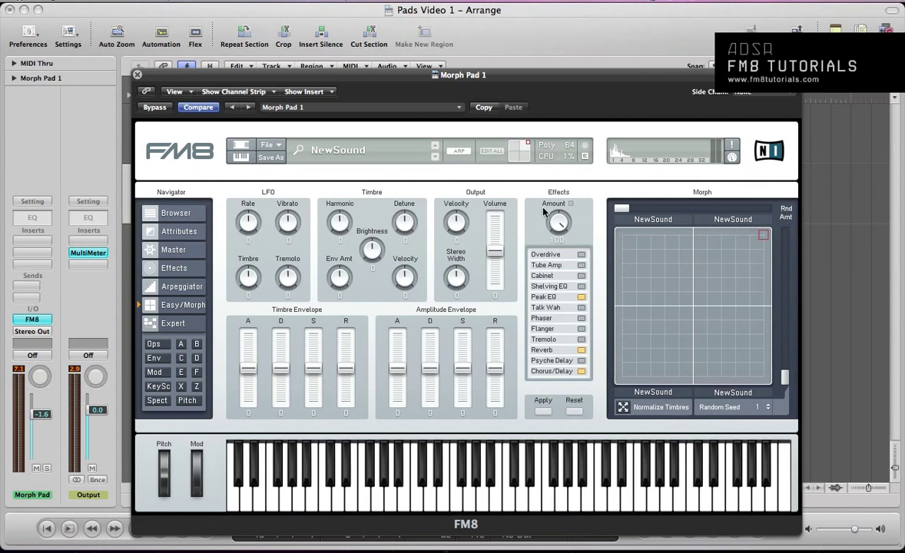
drag(764, 235, 804, 462)
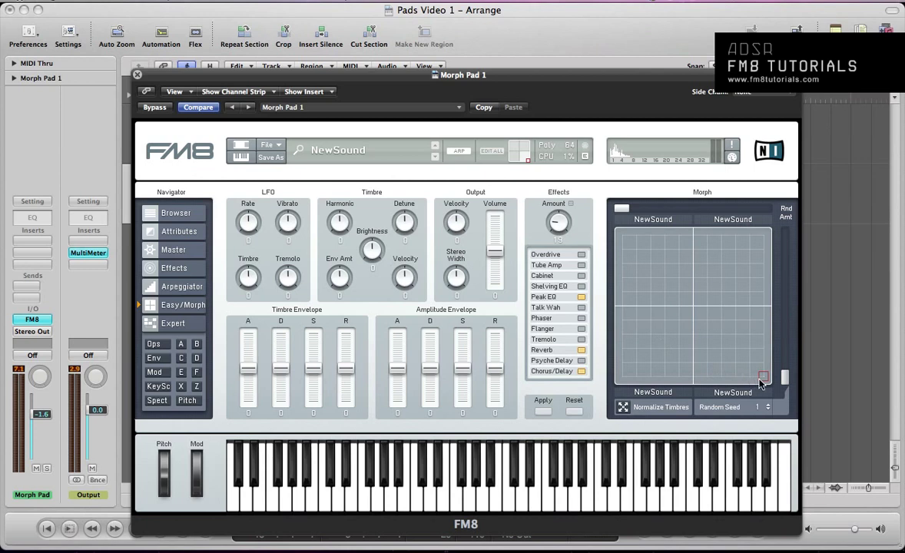
drag(764, 378, 596, 397)
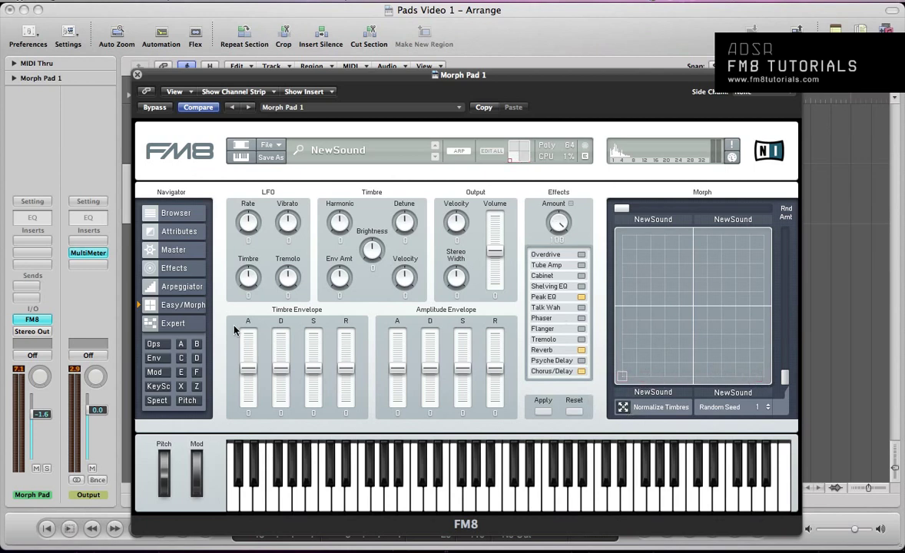
Review the operator, Master, Arpeggiator and Effects pages for parameters that could be morphed
click(154, 345)
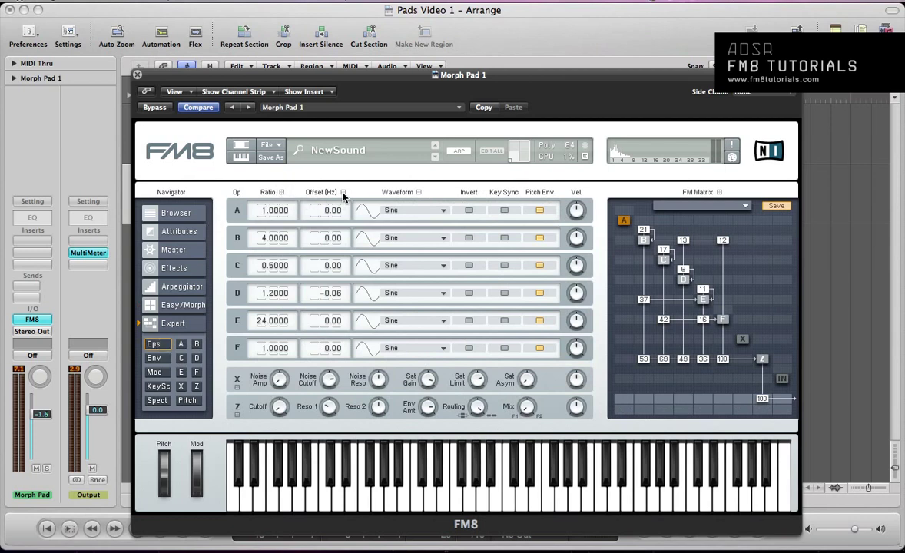
click(166, 244)
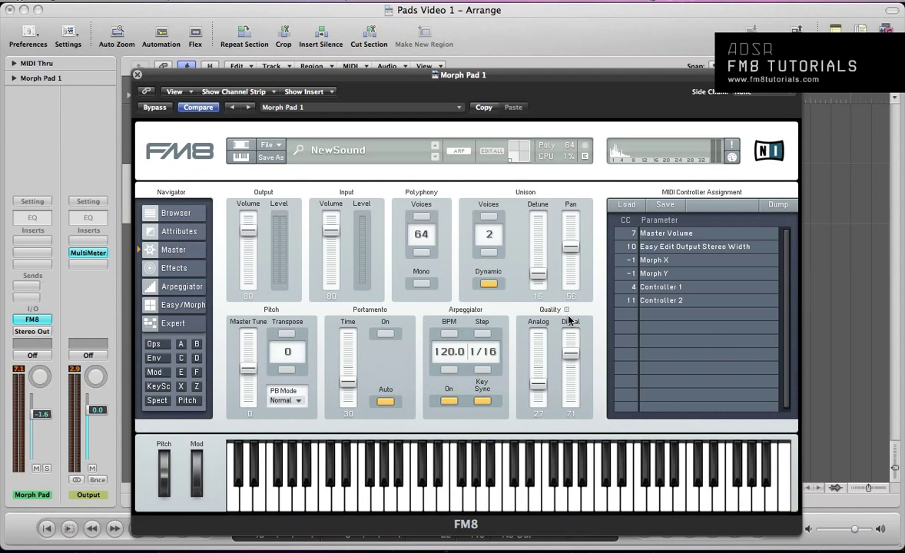
click(150, 287)
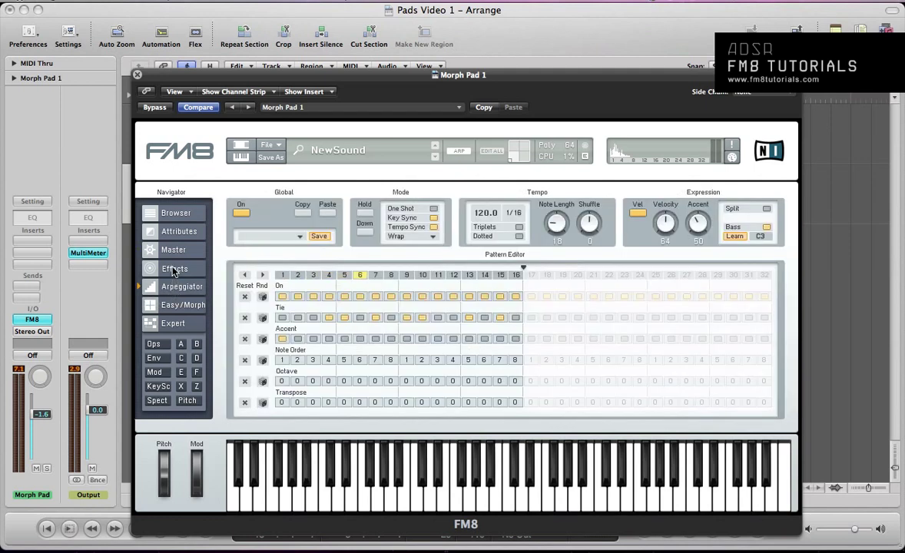
click(158, 267)
click(154, 324)
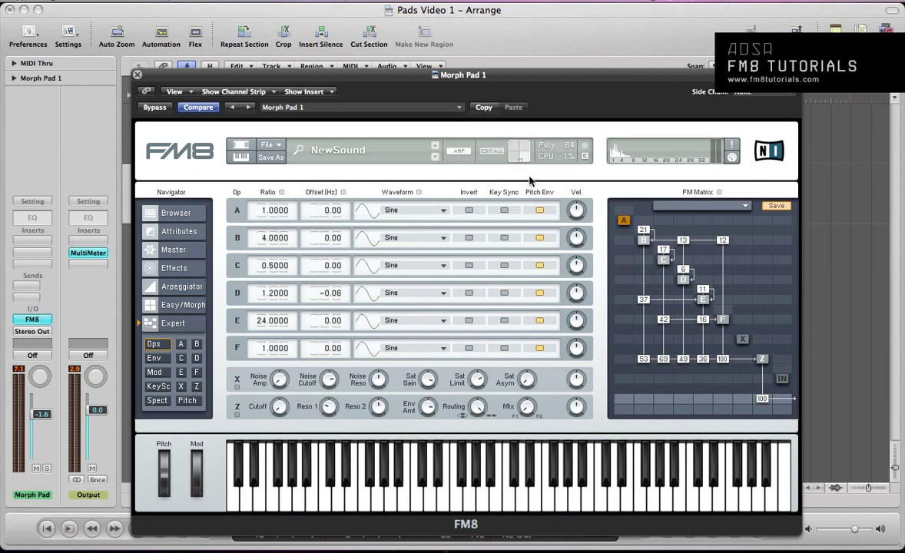
click(178, 287)
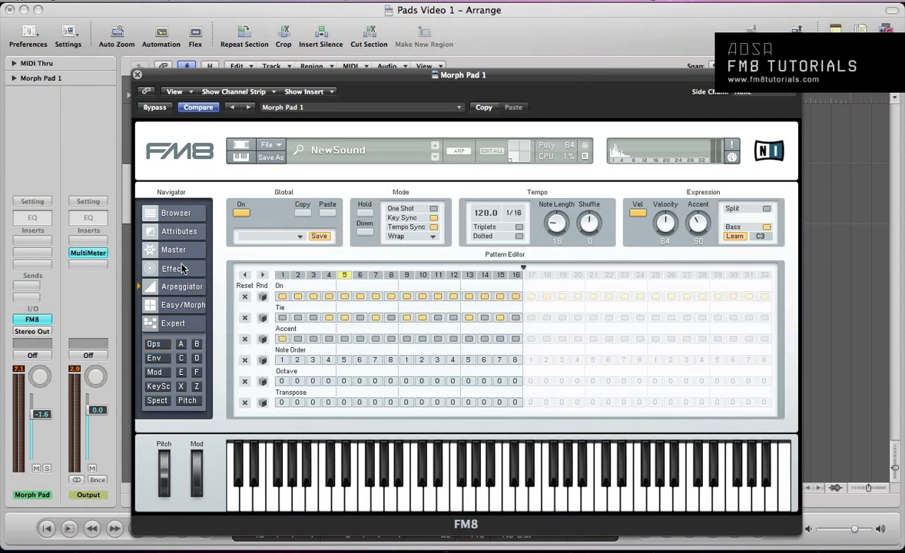
click(172, 267)
Raise the Z operator's first filter cutoff to about 66 for the lower-right morph corner
click(174, 323)
click(196, 386)
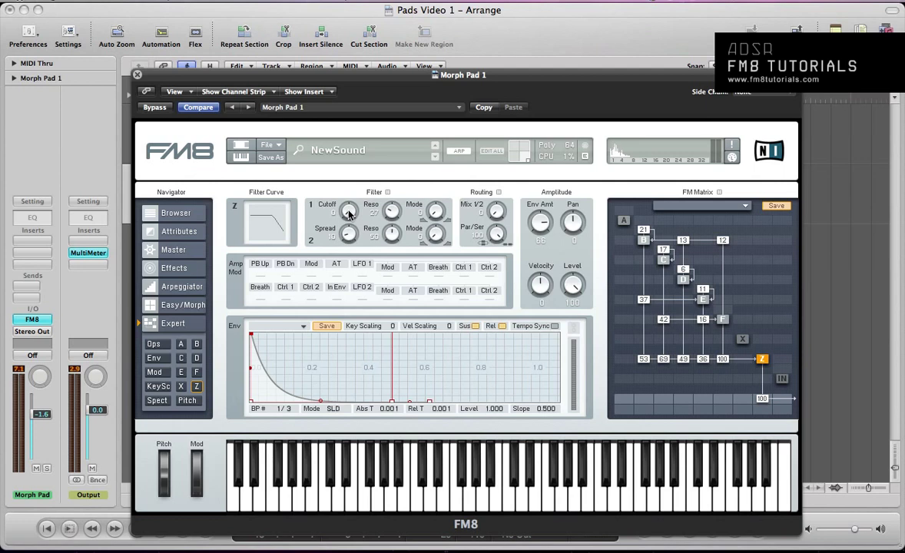
drag(348, 214, 351, 154)
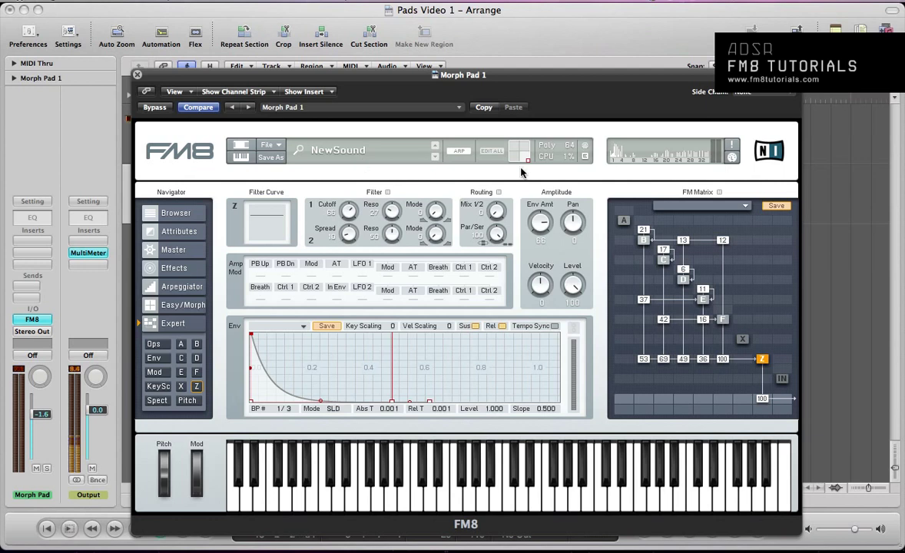
Enable cycle looping over bars 1 to 5, start playback and bring the Morph Pad 1 synth back up
key(super+w)
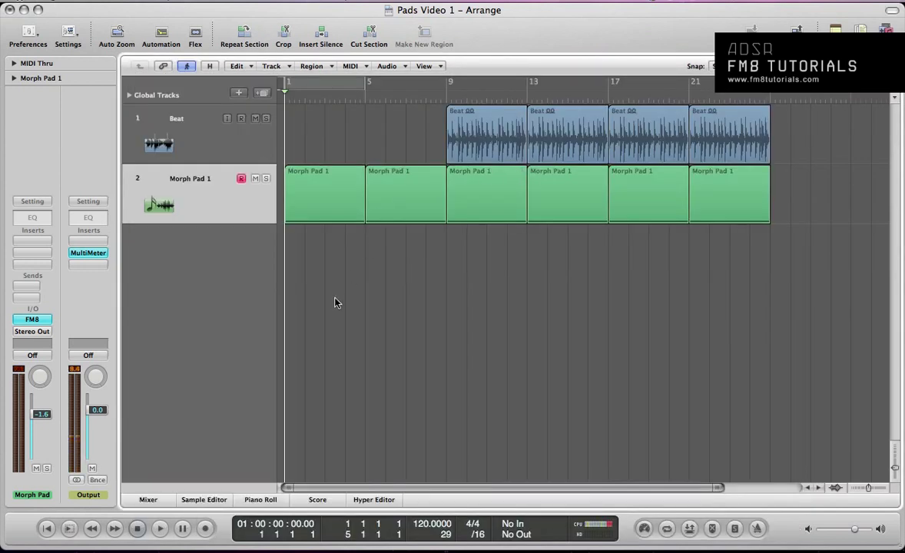
click(305, 82)
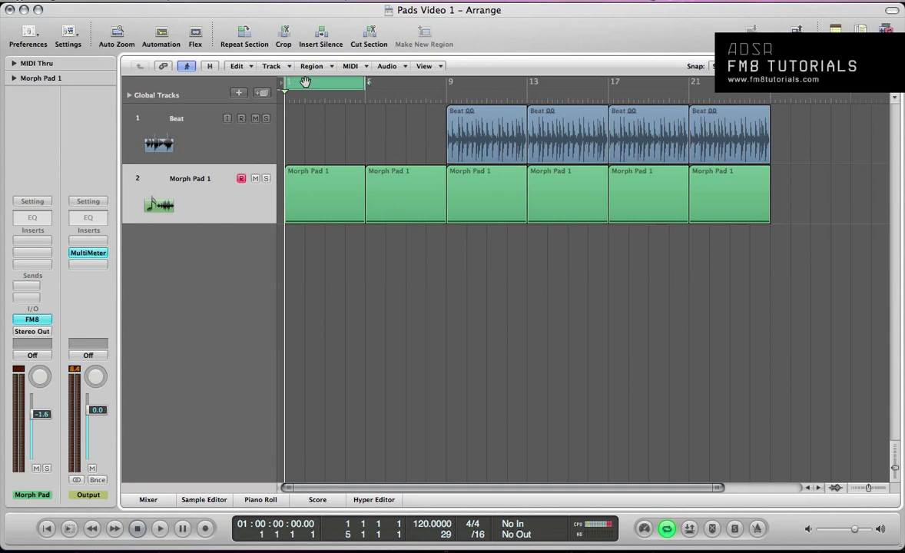
key(space)
key(v)
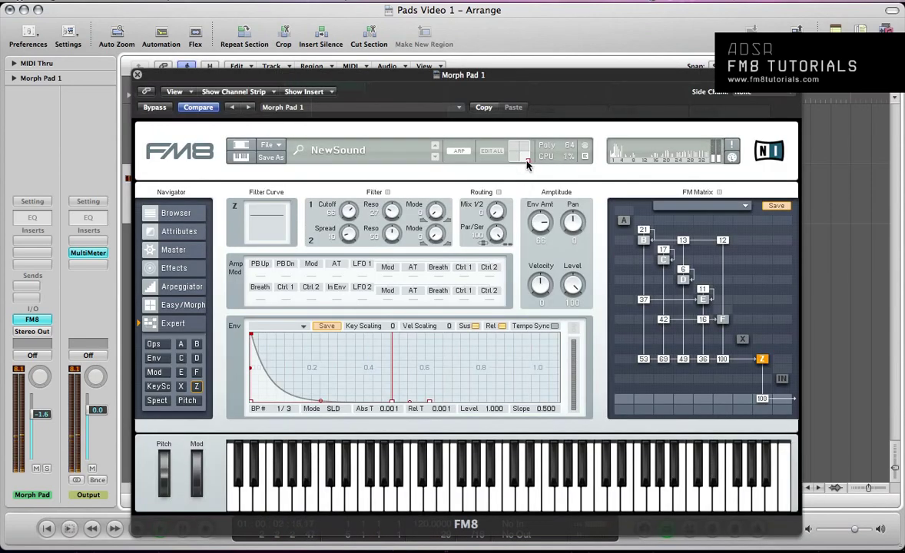
Rename the lower-right morph corner to "Cut Off" on the Easy/Morph page
click(177, 305)
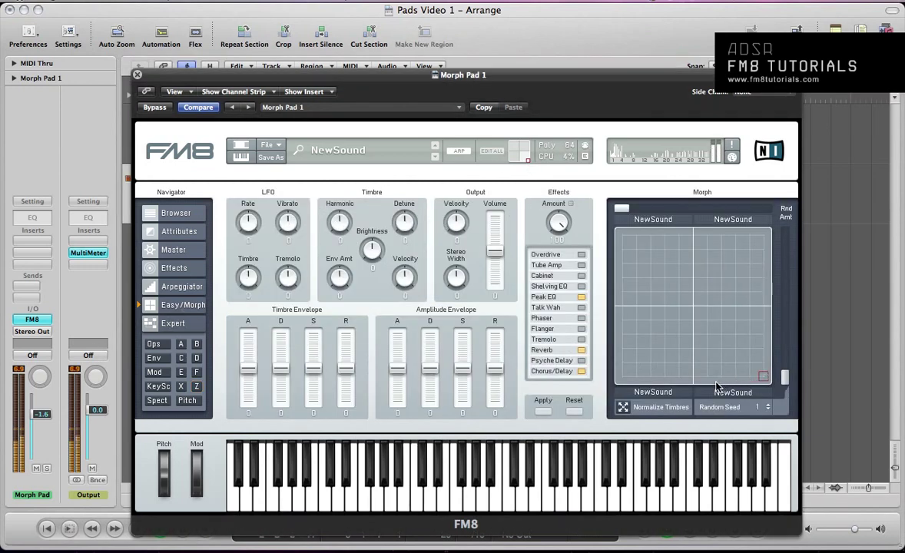
drag(757, 379, 777, 401)
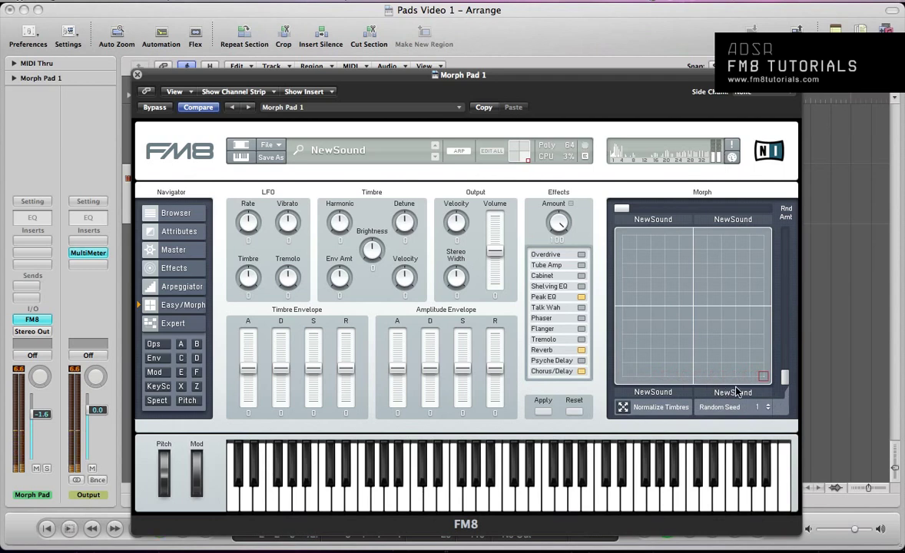
text(Cut Off)
key(Return)
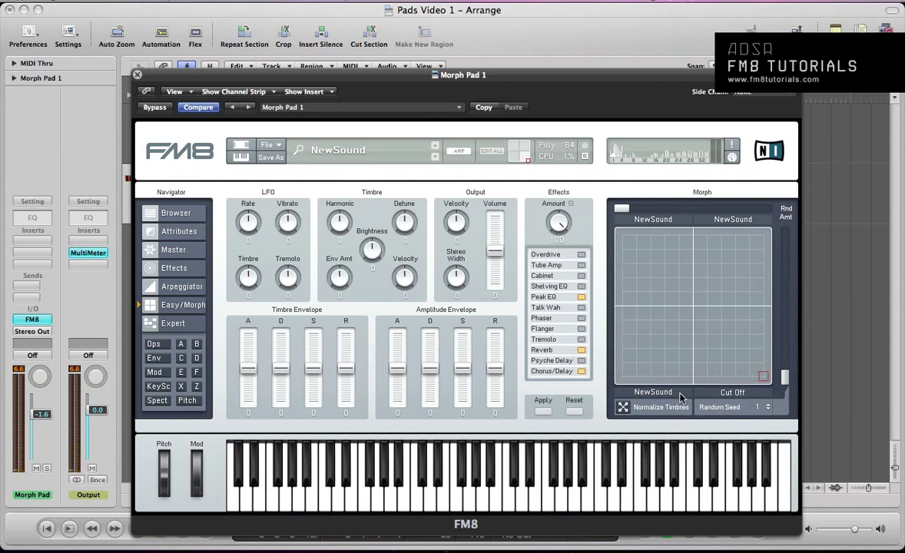
At the upper-left morph corner, set the Z filter's envelope amount to 36 and audition that corner
click(622, 378)
drag(621, 376, 614, 208)
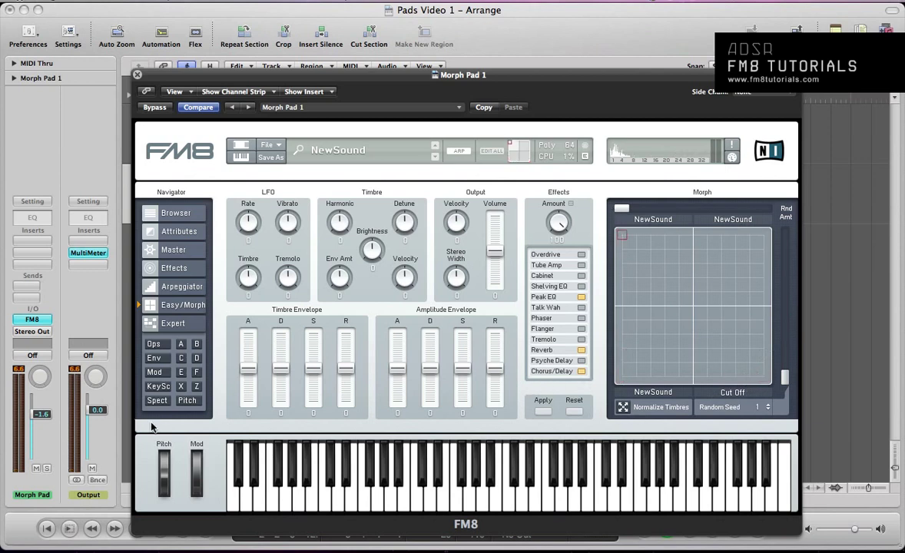
click(196, 386)
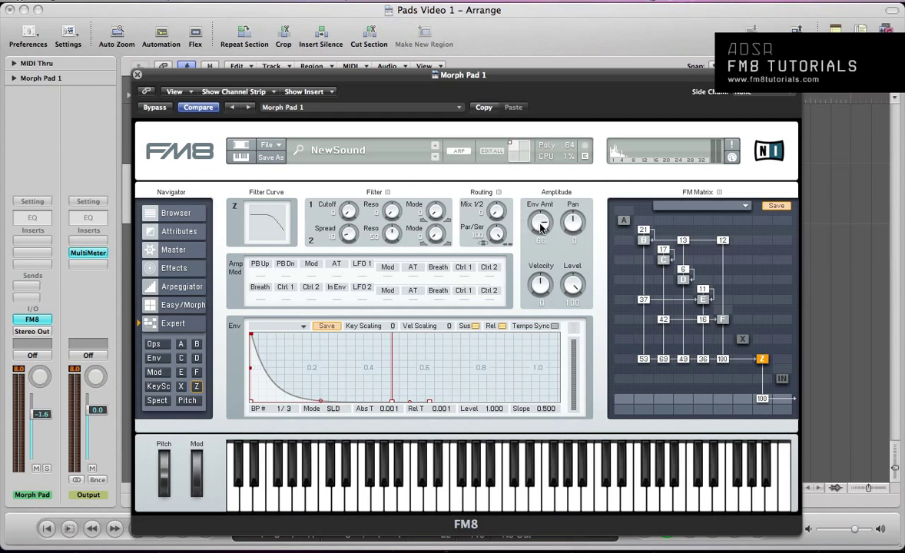
drag(540, 225, 540, 244)
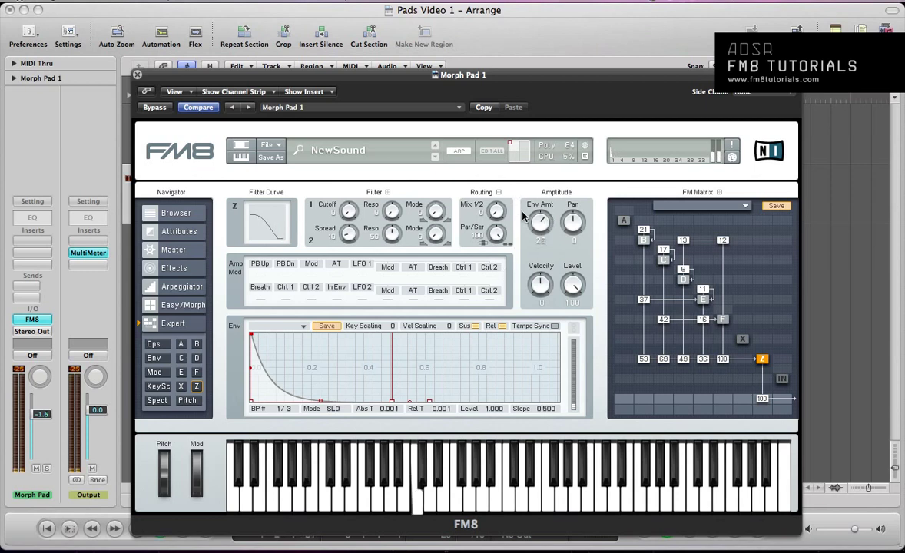
drag(539, 224, 540, 221)
mouse_move(511, 143)
mouse_down()
mouse_move(502, 185)
mouse_move(503, 137)
mouse_up()
mouse_move(511, 143)
mouse_down()
mouse_move(513, 160)
mouse_move(530, 158)
mouse_move(534, 170)
mouse_move(530, 162)
mouse_move(508, 169)
mouse_move(480, 146)
mouse_move(503, 129)
mouse_up()
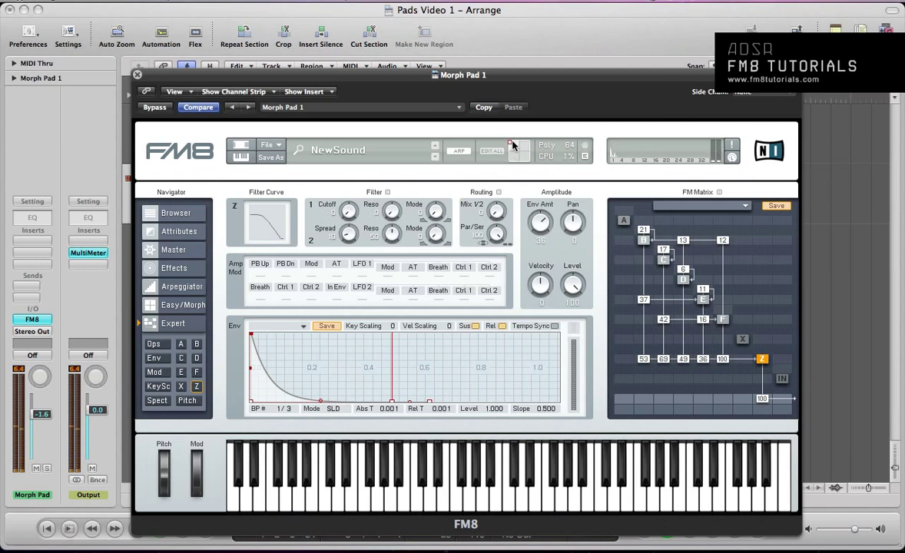
For the upper-right morph corner, send operator A to the output at 52 and set its feedback to 17
click(154, 344)
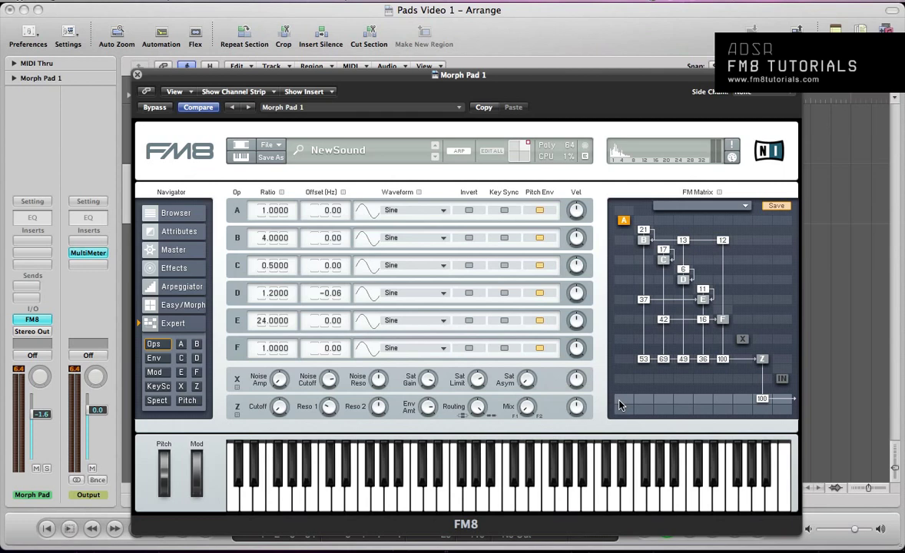
drag(621, 405, 635, 372)
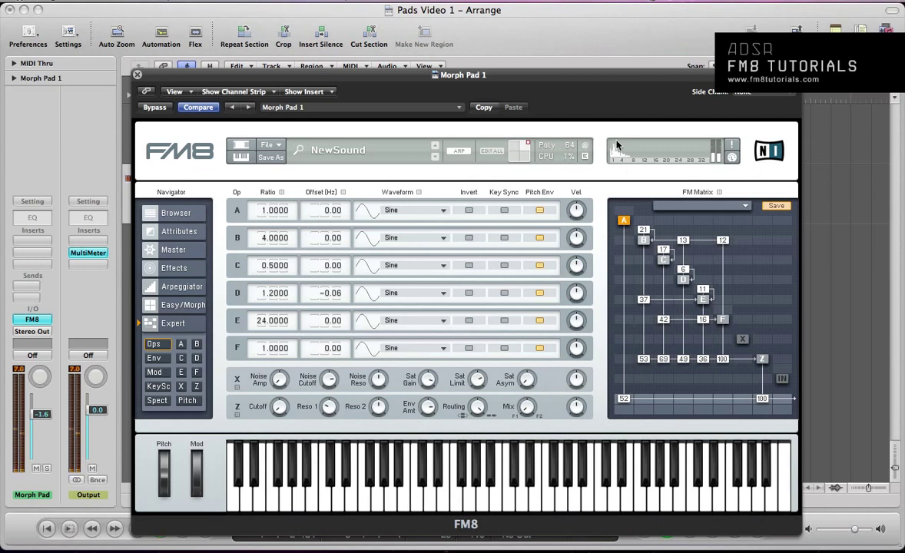
drag(624, 210, 634, 201)
Replace operator D's modulation of B with a modulation of A at 26, and set F's modulation of B to 9
right_click(683, 241)
drag(686, 225, 694, 212)
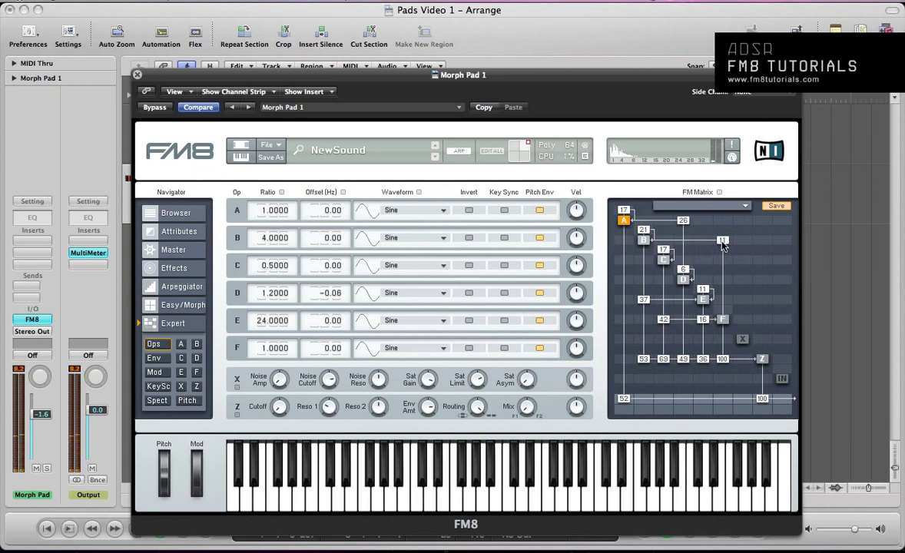
drag(721, 242, 722, 244)
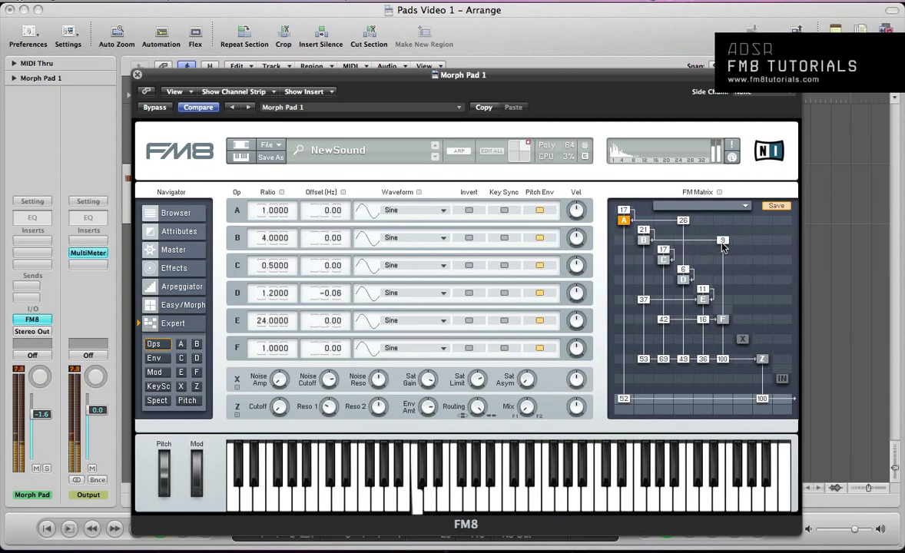
Send operator D to the output at 38 in the FM matrix and audition the morph from the upper-right corner
drag(689, 406, 692, 391)
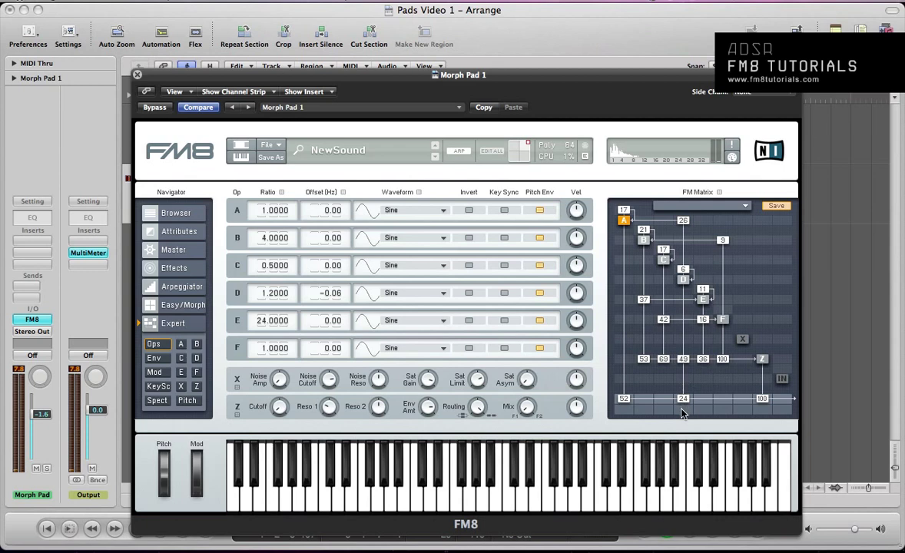
drag(686, 410, 687, 409)
drag(691, 398, 692, 395)
drag(528, 144, 544, 132)
Set operator A's ratio to 2.4 and audition the morph at the upper-right corner
double_click(265, 210)
text(2.4)
key(Return)
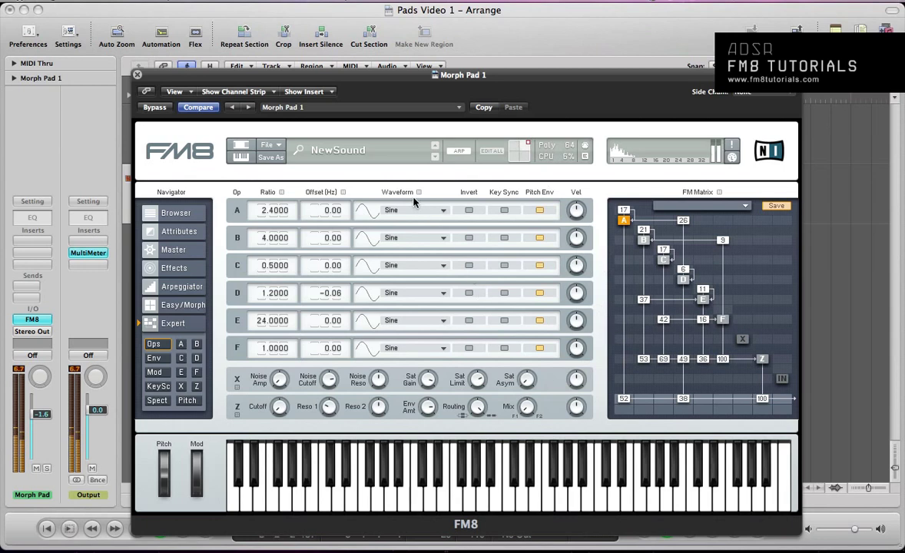
mouse_move(528, 143)
mouse_down()
mouse_move(505, 142)
mouse_move(513, 161)
mouse_move(529, 145)
mouse_up()
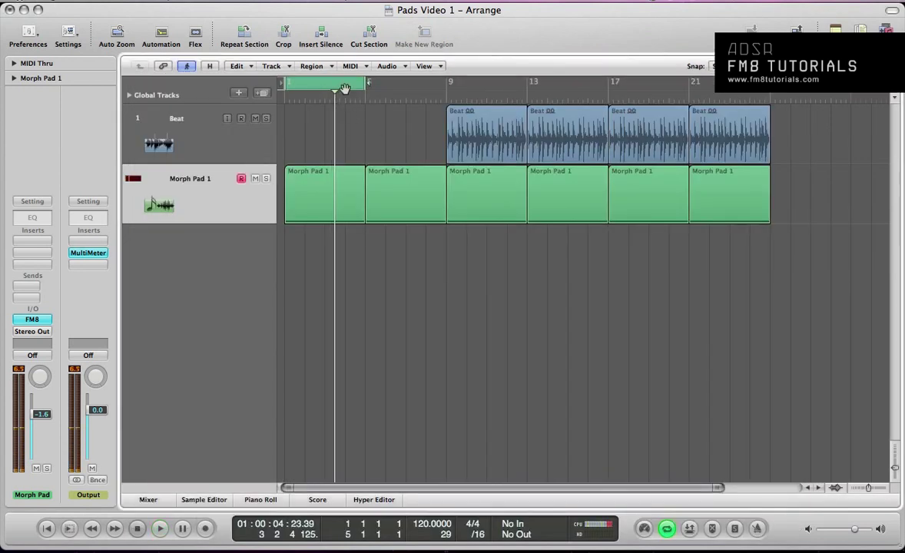
Turn off the cycle range and return to the FM8 synth to audition the morph at its upper-right corner
click(345, 89)
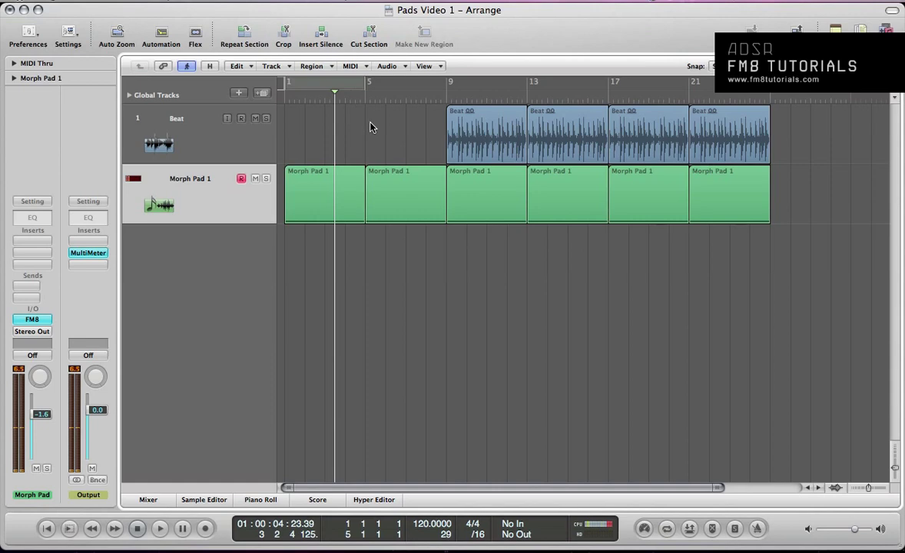
click(384, 203)
key(v)
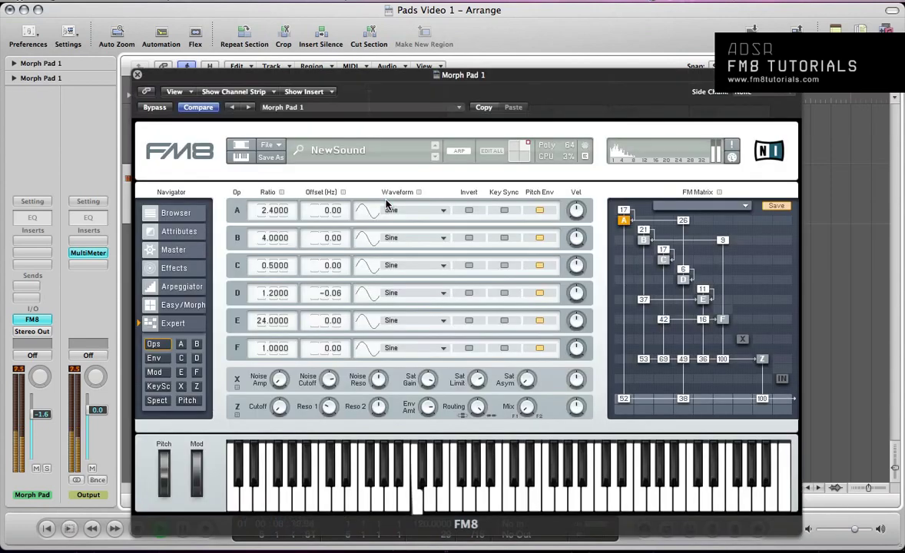
mouse_move(518, 142)
mouse_down()
mouse_move(505, 142)
mouse_move(503, 153)
mouse_move(528, 158)
mouse_move(528, 138)
mouse_move(516, 156)
mouse_move(530, 156)
mouse_move(534, 143)
mouse_up()
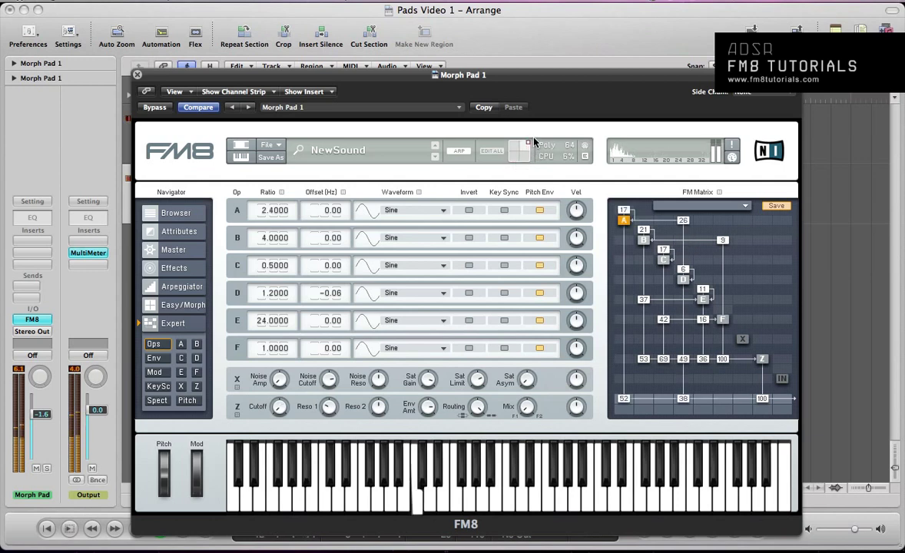
Open the Easy/Morph page and name the upper-right morph corner "Chord"
click(184, 286)
click(192, 306)
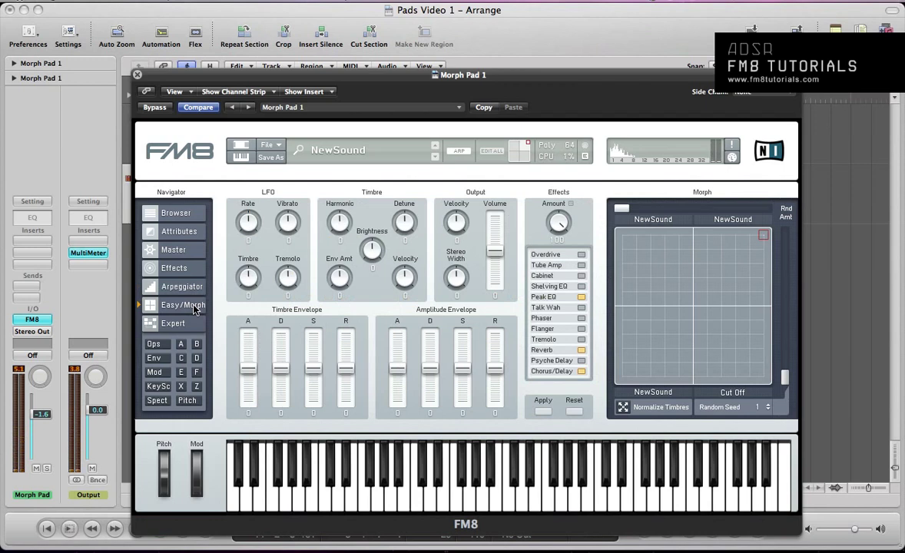
double_click(714, 222)
text(Chord)
key(Return)
Move the morph point to the upper-left corner and name that corner "Filter Out"
drag(760, 231, 612, 220)
double_click(636, 219)
text(Filter)
key(Return)
text(Out)
Check the arrangement, then reopen the FM8 synth and place the morph point fully in the Filter Out corner
key(super+w)
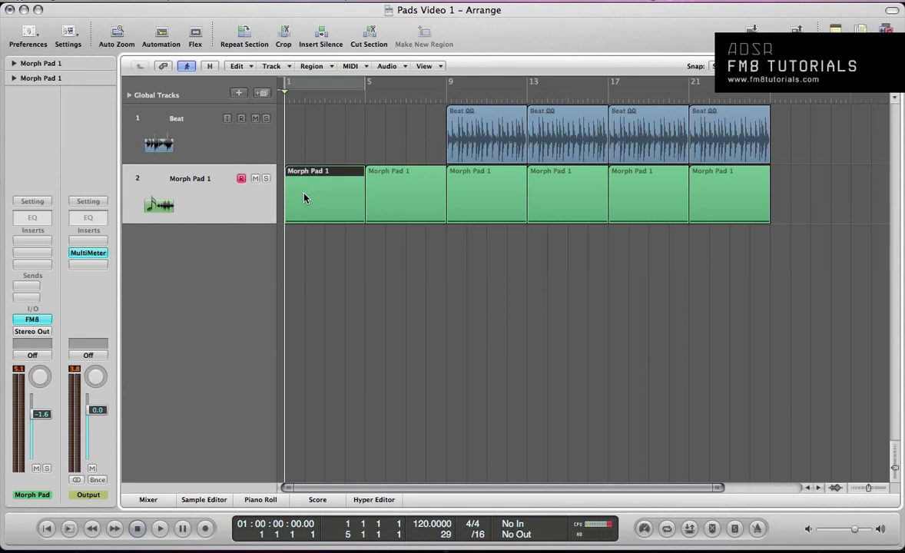
key(v)
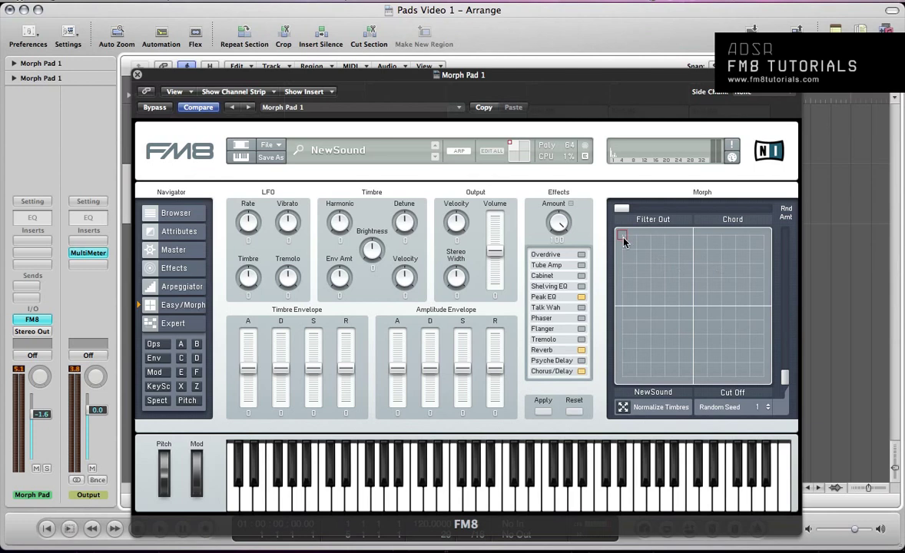
mouse_move(623, 241)
mouse_down()
mouse_move(622, 275)
mouse_move(622, 240)
mouse_move(801, 216)
mouse_move(610, 212)
mouse_move(592, 372)
mouse_move(603, 239)
mouse_up()
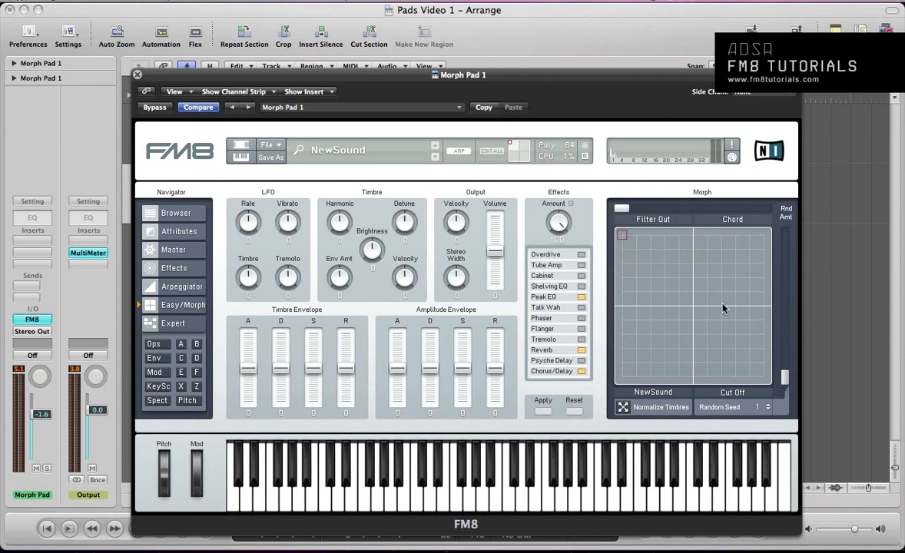